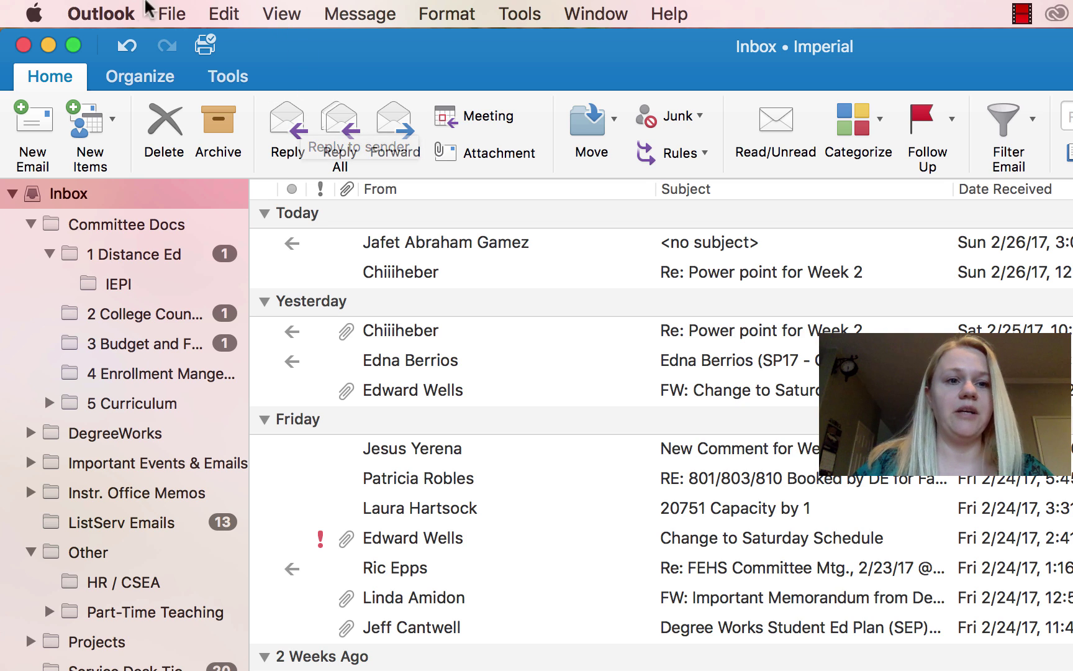
- View the default composing fonts in the Fonts pane of Outlook Preferences
left_click(102, 13)
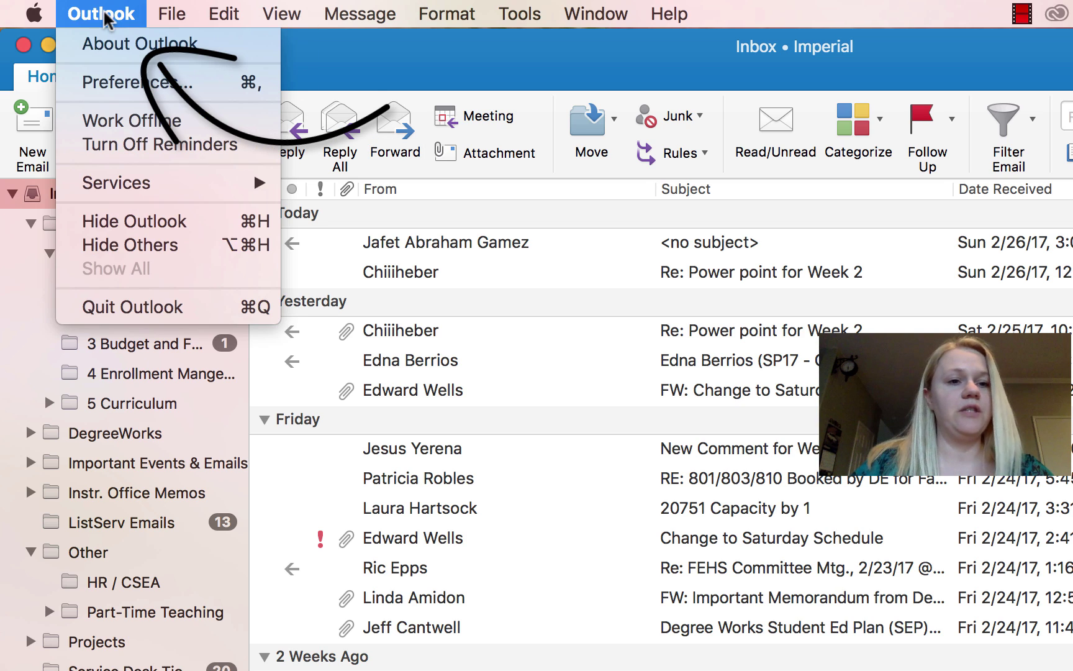
left_click(137, 82)
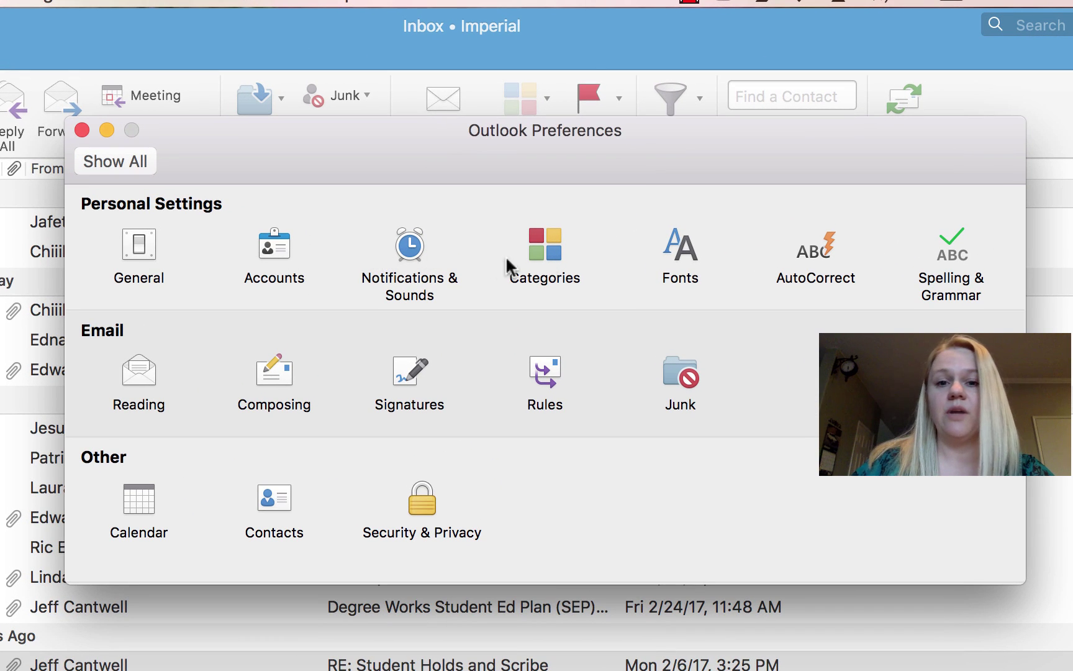
left_click(681, 249)
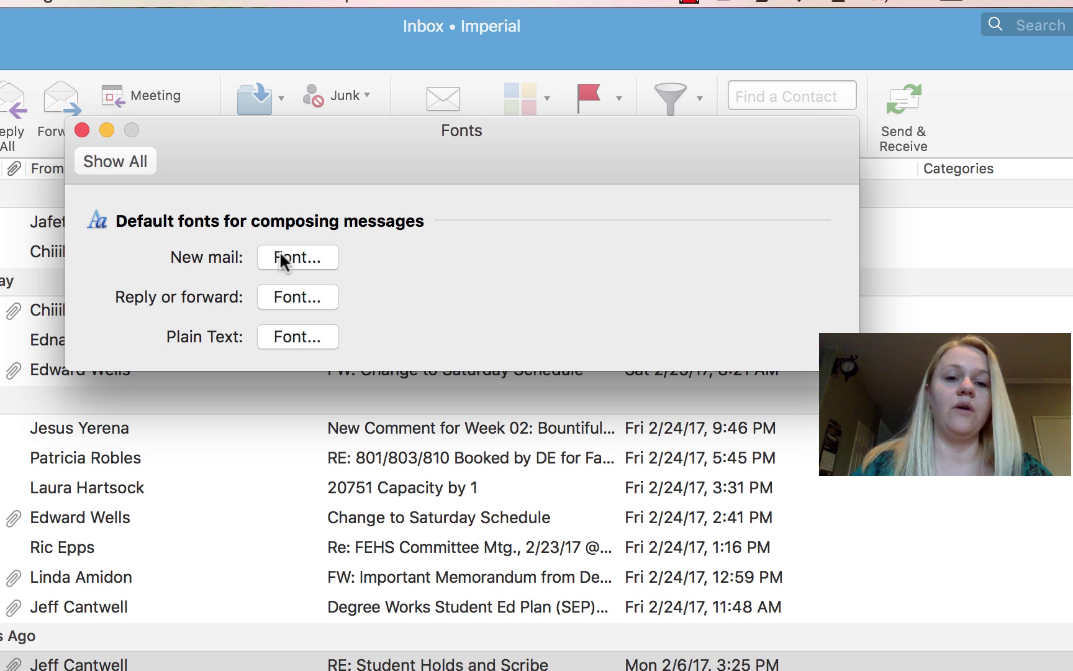
left_click(101, 159)
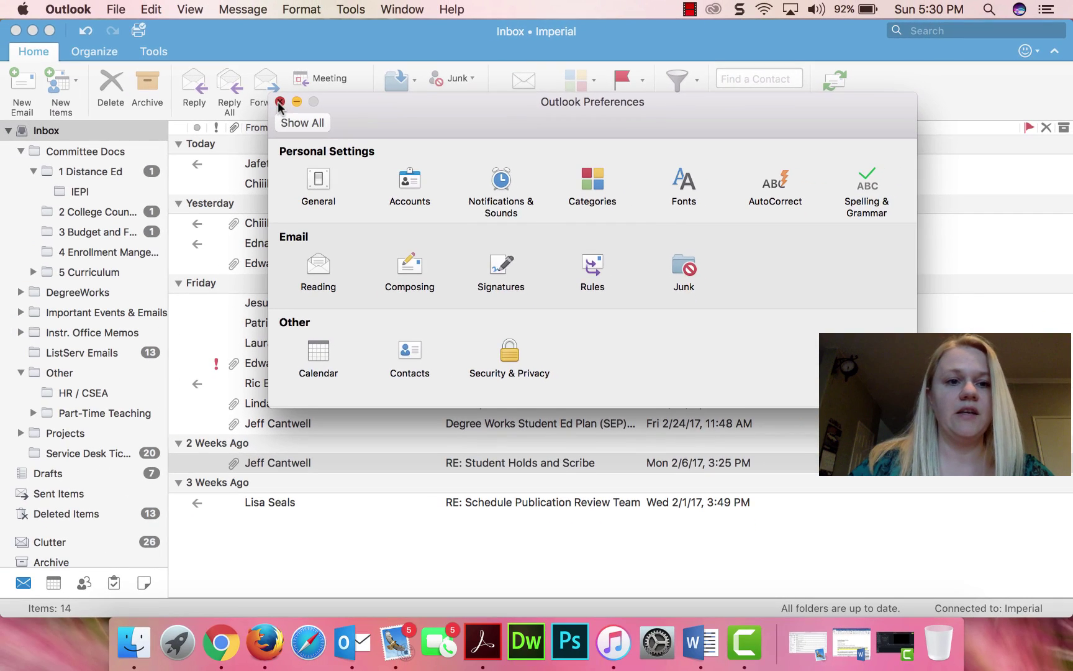
- Close Preferences, sort the inbox oldest first by Date Received, and show the Organize tab
left_click(280, 101)
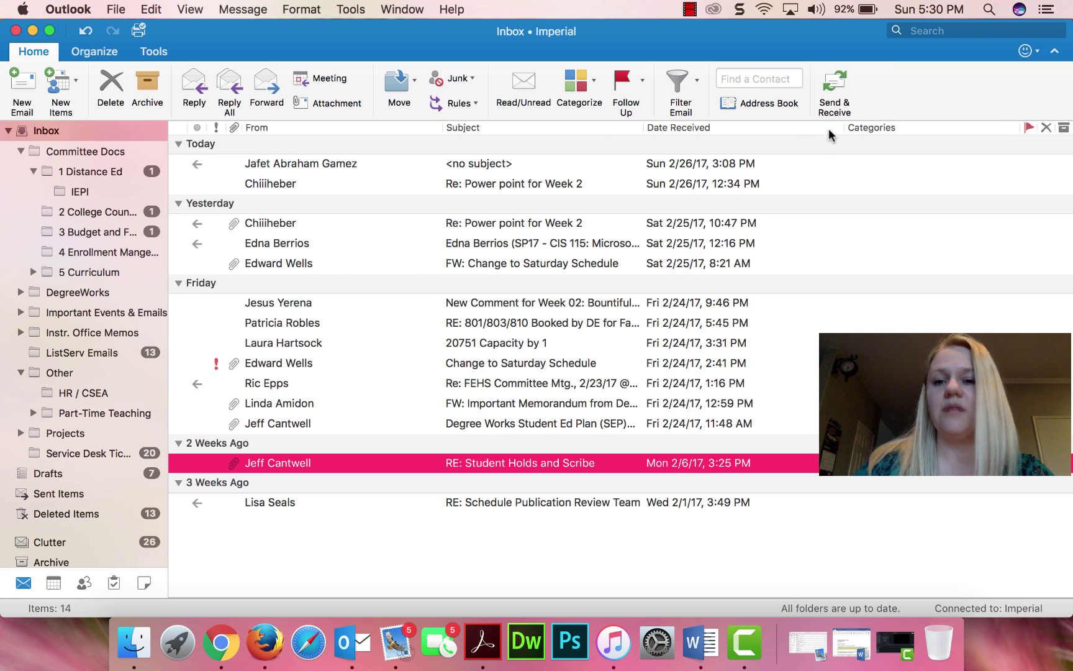
left_click(803, 129)
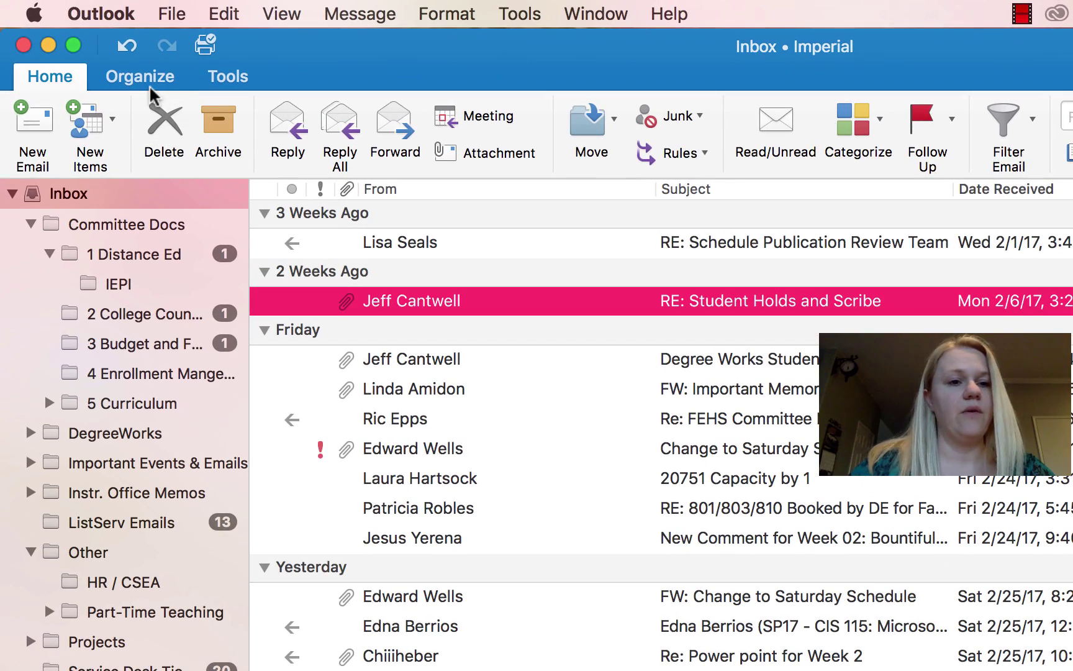
left_click(149, 85)
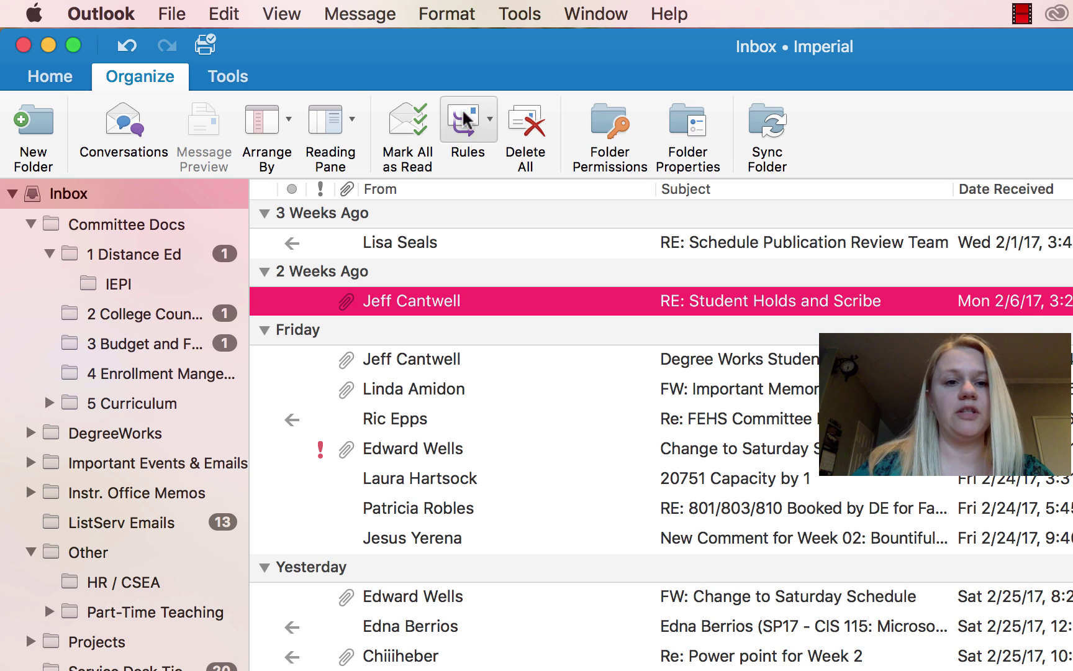
- Switch to the Tools ribbon tab to view account, import/export and sync commands
left_click(226, 80)
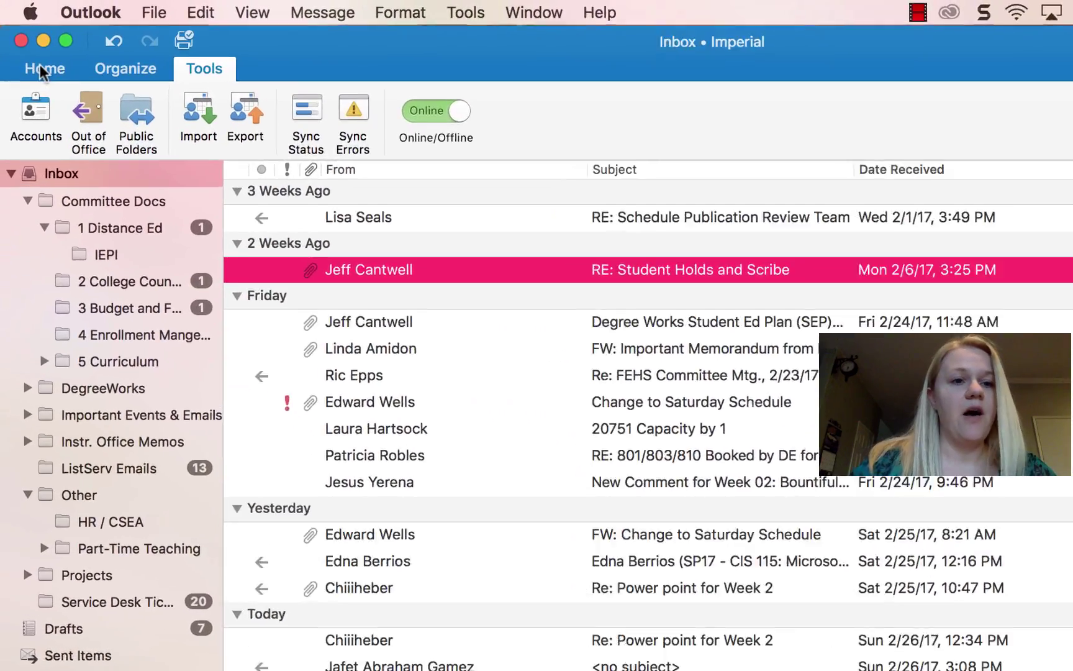
left_click(33, 52)
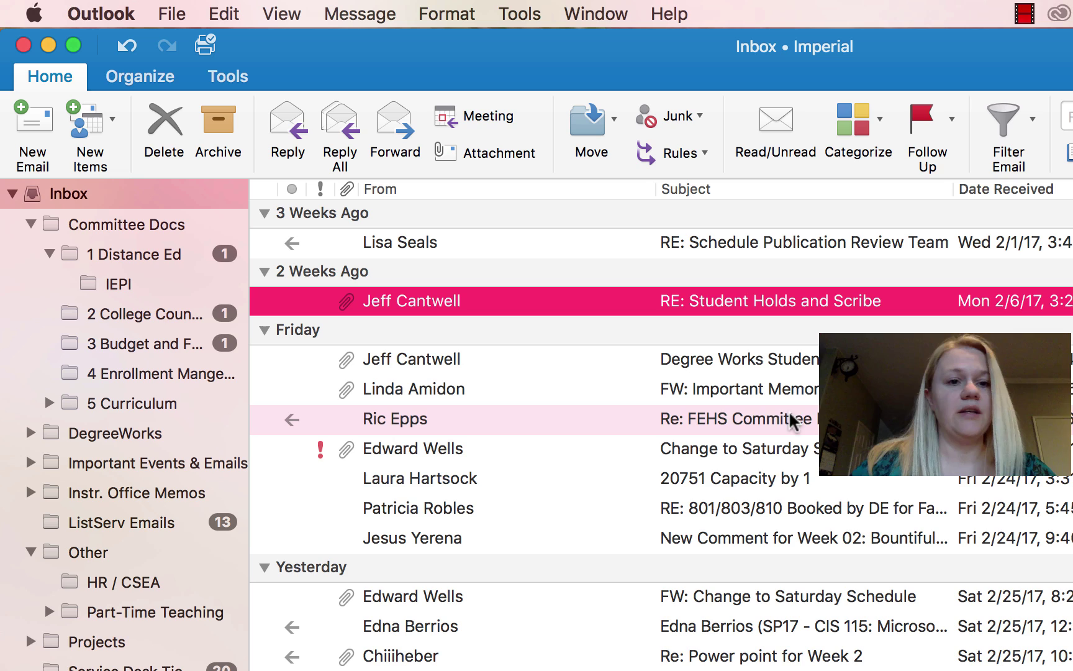